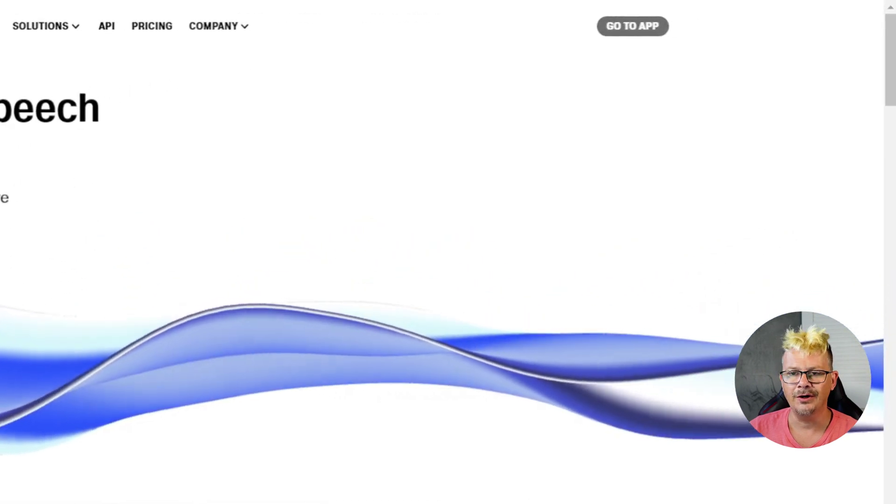
Leave the ElevenLabs marketing site via GO TO APP for the Speech Synthesis workspace
{"action": "left_click", "coordinate": [666, 23]}
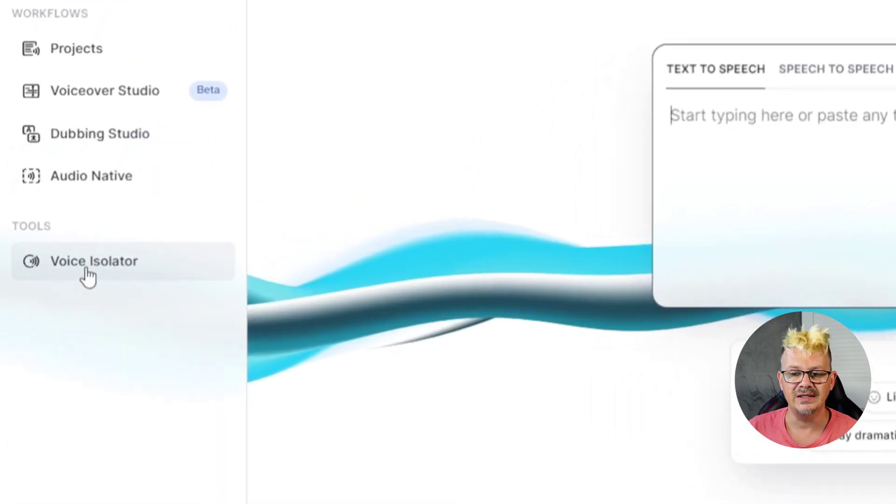
Open Voice Isolator with 'AC and Newspaper.mp4' uploaded and preview the 12-second clip
{"action": "left_click", "coordinate": [87, 275]}
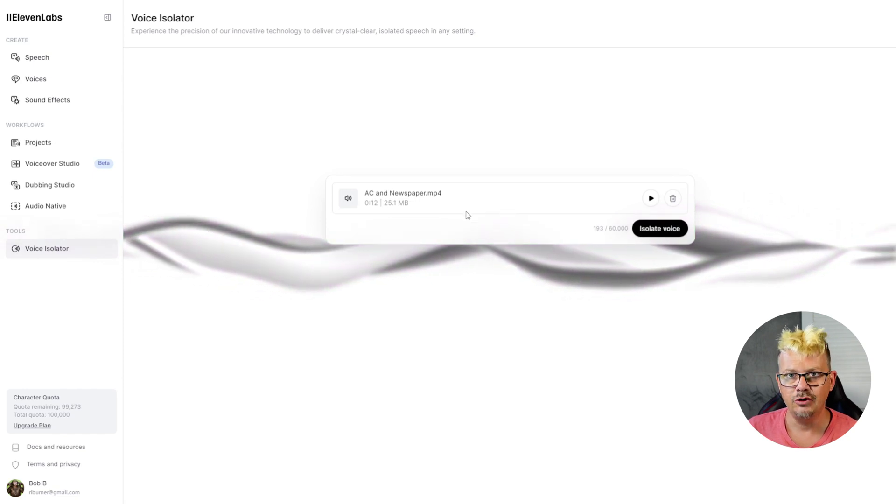
{"action": "left_click", "coordinate": [650, 200]}
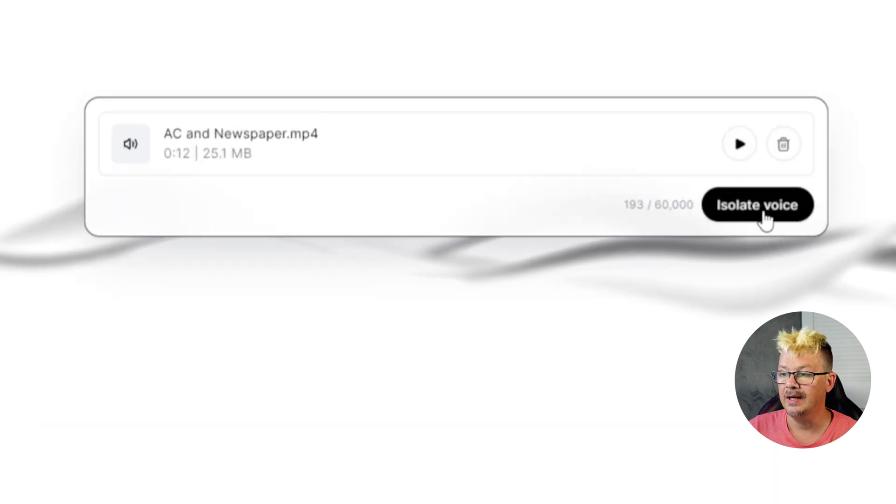
Run Isolate voice on the clip to generate 'AC and Newspaper - isolated.mp3'
{"action": "left_click", "coordinate": [751, 219]}
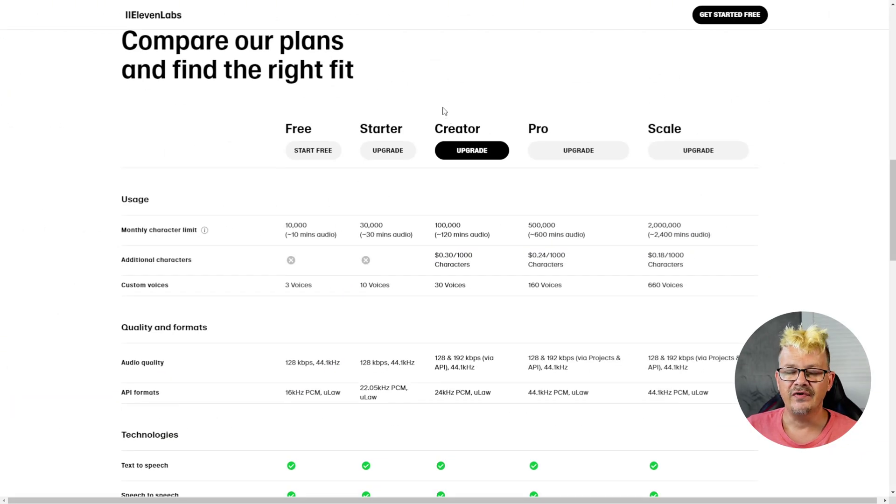
{"action": "scroll", "coordinate": [442, 111], "scroll_direction": "down", "scroll_amount": 2}
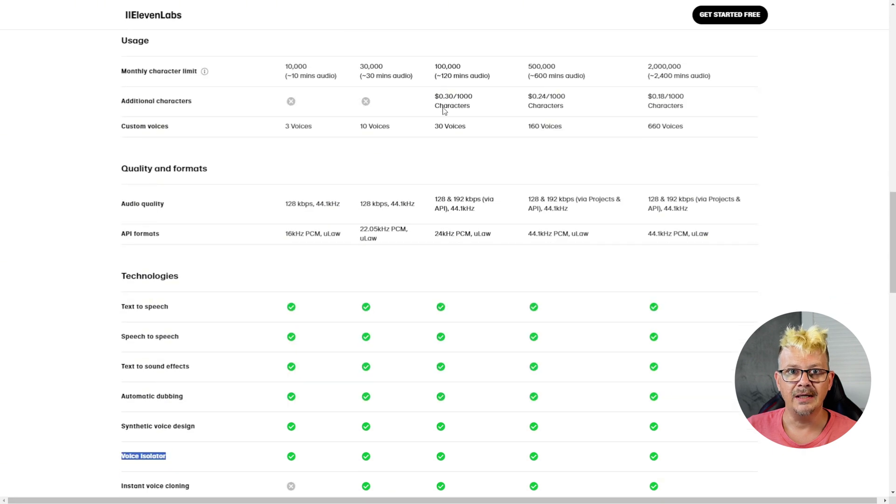
{"action": "scroll", "coordinate": [442, 111], "scroll_direction": "down", "scroll_amount": 2}
{"action": "scroll", "coordinate": [443, 111], "scroll_direction": "down", "scroll_amount": 2}
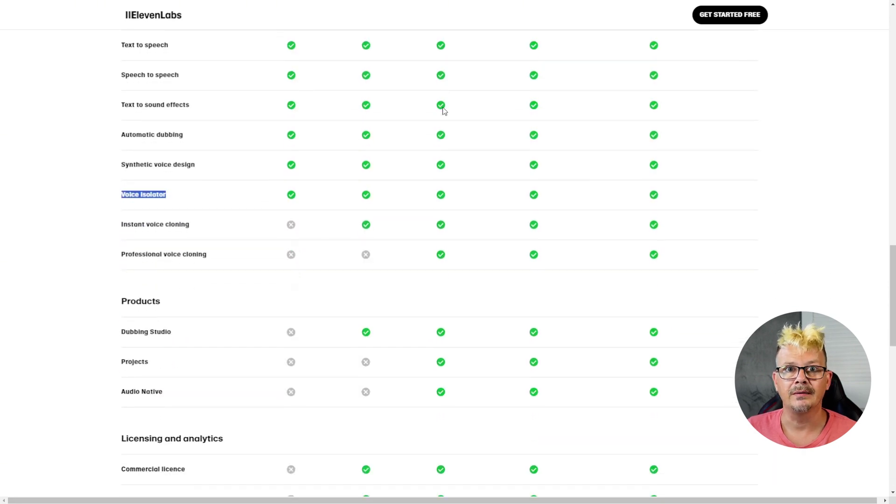
{"action": "scroll", "coordinate": [443, 110], "scroll_direction": "up", "scroll_amount": 6}
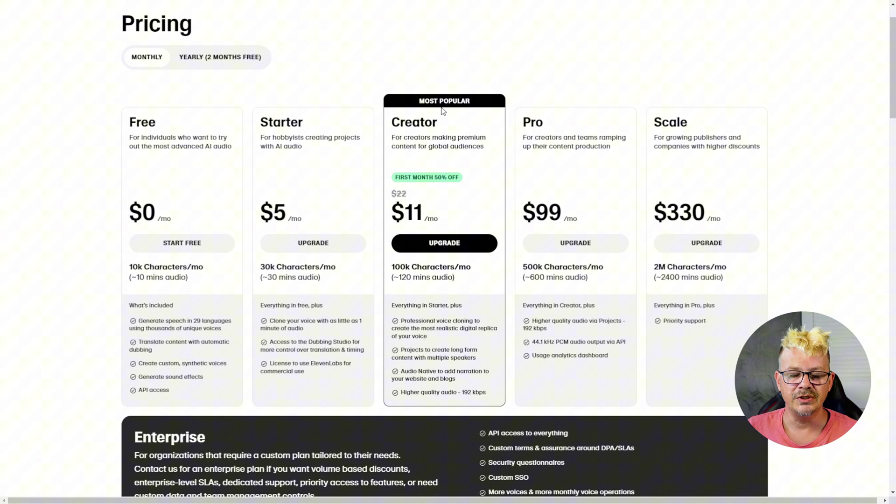